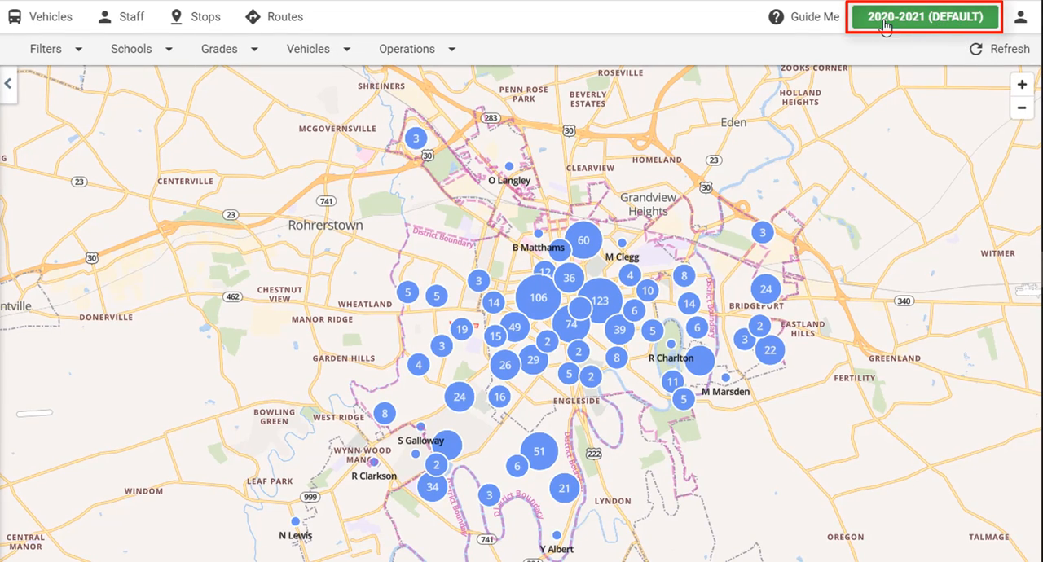
- Open the 2020-2021 school year for editing in the School Years & Sessions settings
{"action": "left_click", "coordinate": [926, 27]}
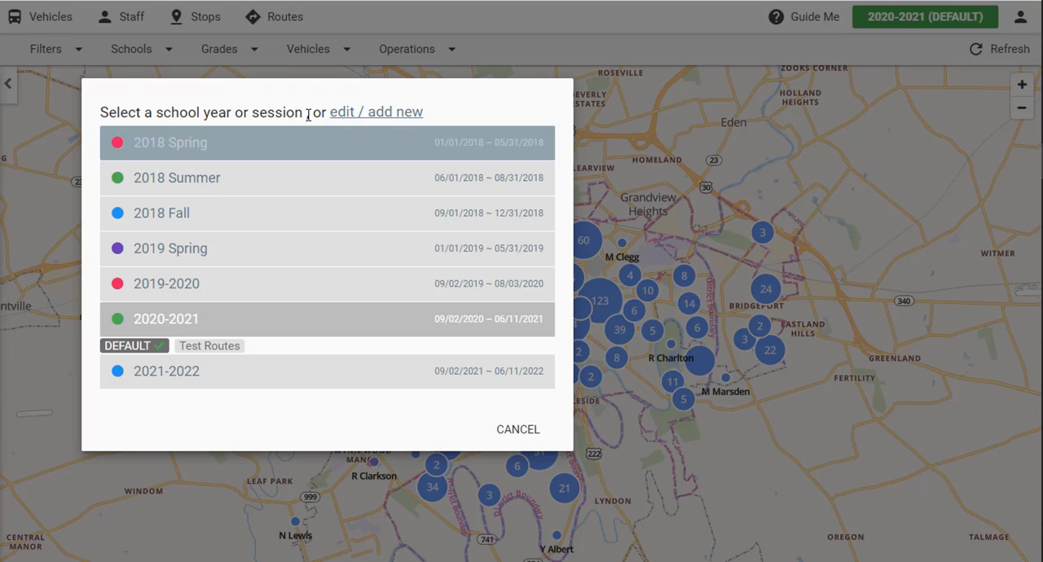
{"action": "left_click", "coordinate": [395, 114]}
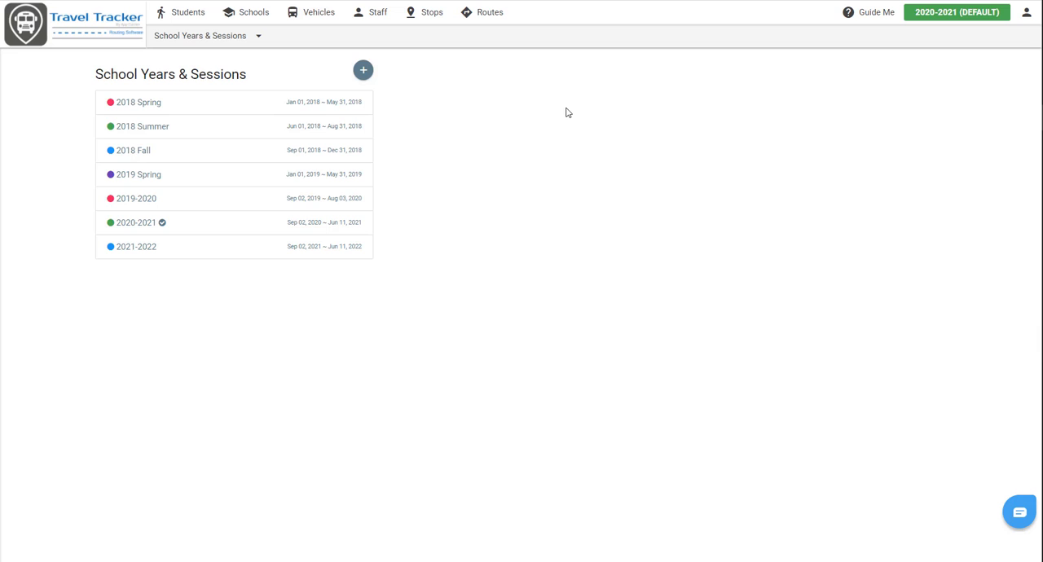
{"action": "left_click", "coordinate": [1026, 12]}
{"action": "left_click", "coordinate": [965, 36]}
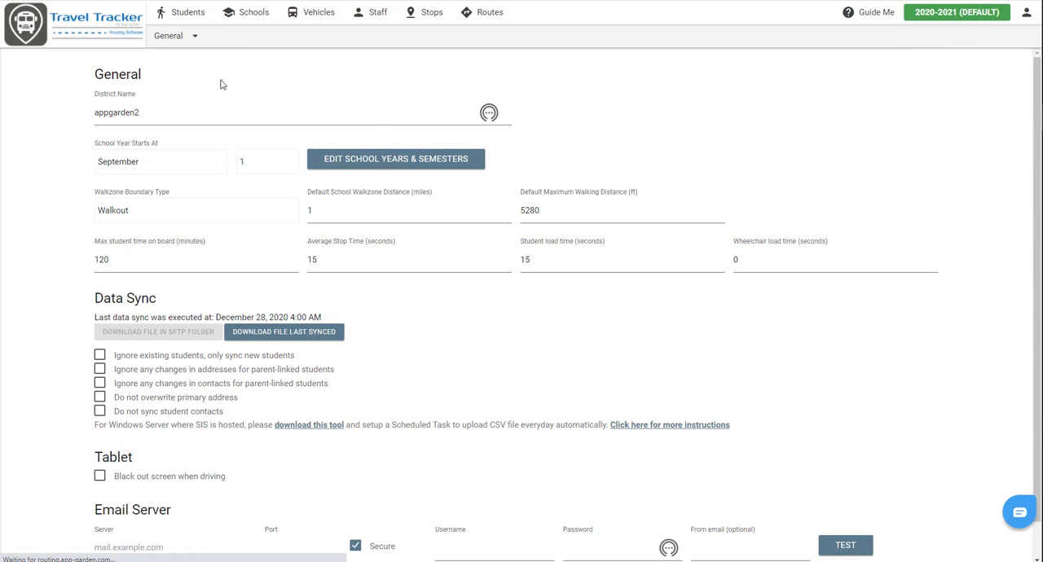
{"action": "left_click", "coordinate": [174, 37]}
{"action": "left_click", "coordinate": [192, 93]}
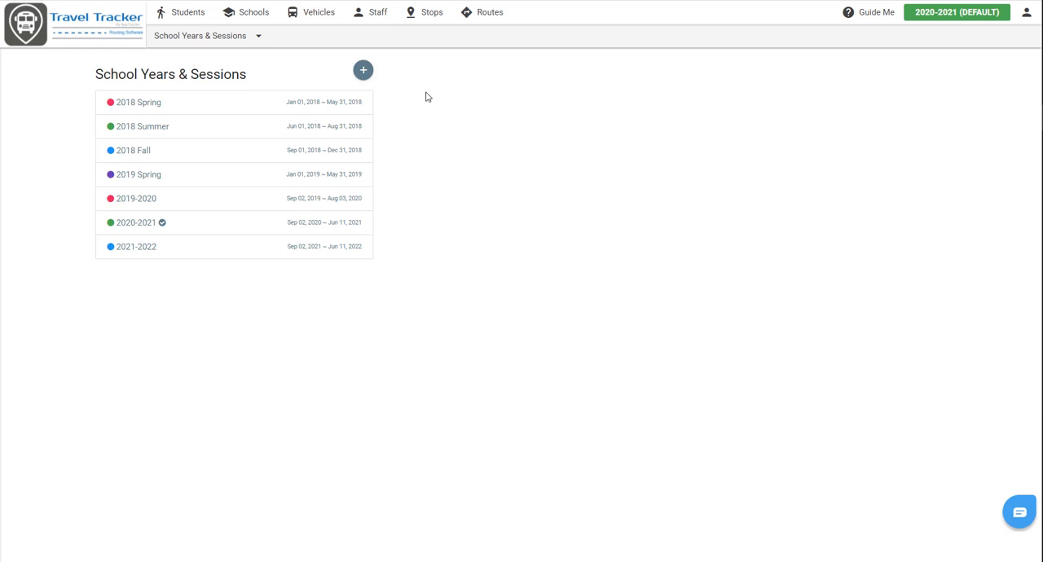
{"action": "left_click", "coordinate": [233, 224]}
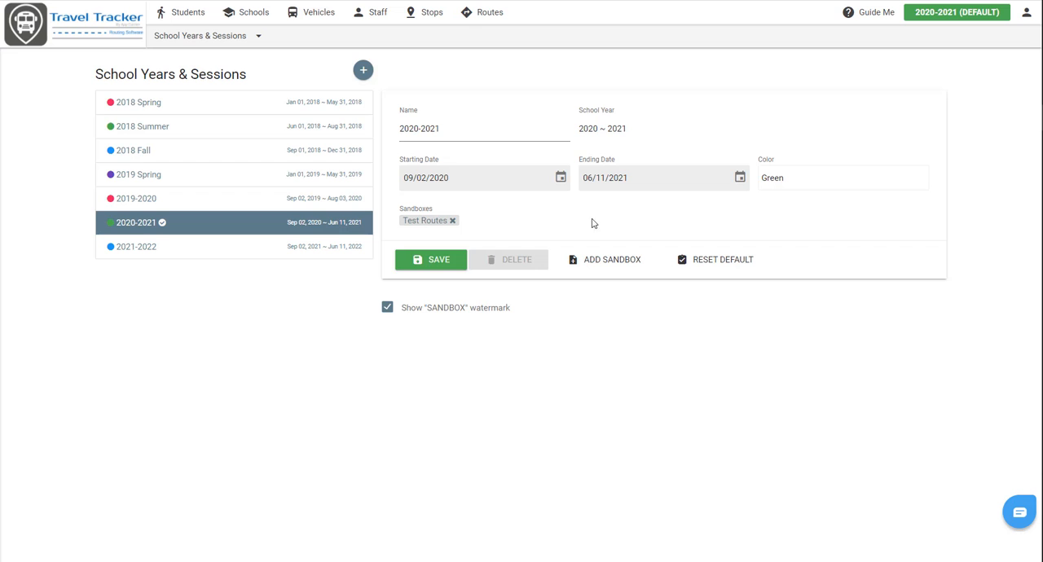
- Create a sandbox named "COVID Routes 2020" for the 2020-2021 year, copying stops but not routes from DEFAULT
{"action": "left_click", "coordinate": [630, 263]}
{"action": "left_click", "coordinate": [419, 111]}
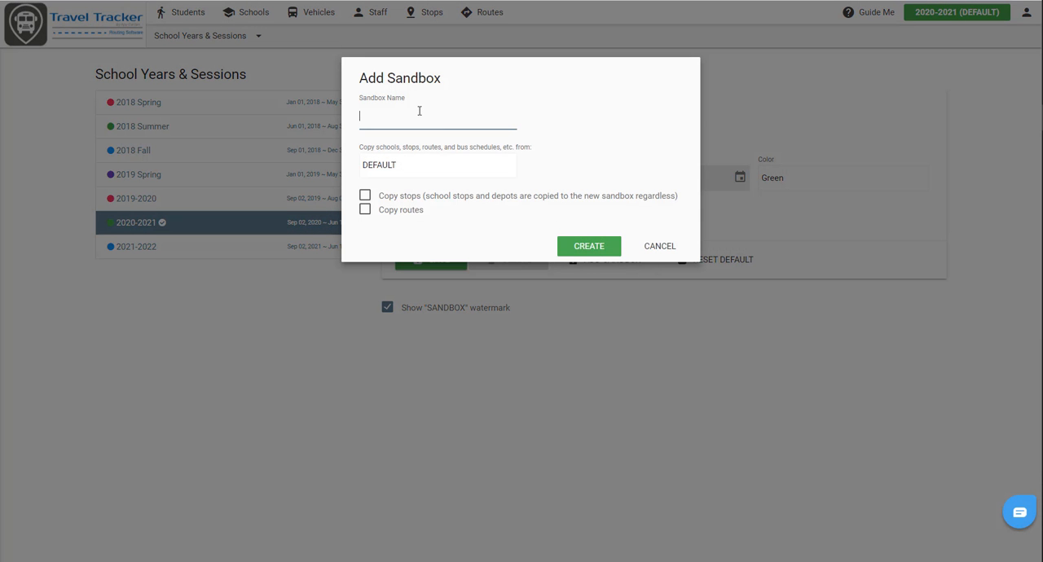
{"action": "type", "text": "COVID Routes 2020"}
{"action": "left_click", "coordinate": [365, 196]}
{"action": "left_click", "coordinate": [601, 245]}
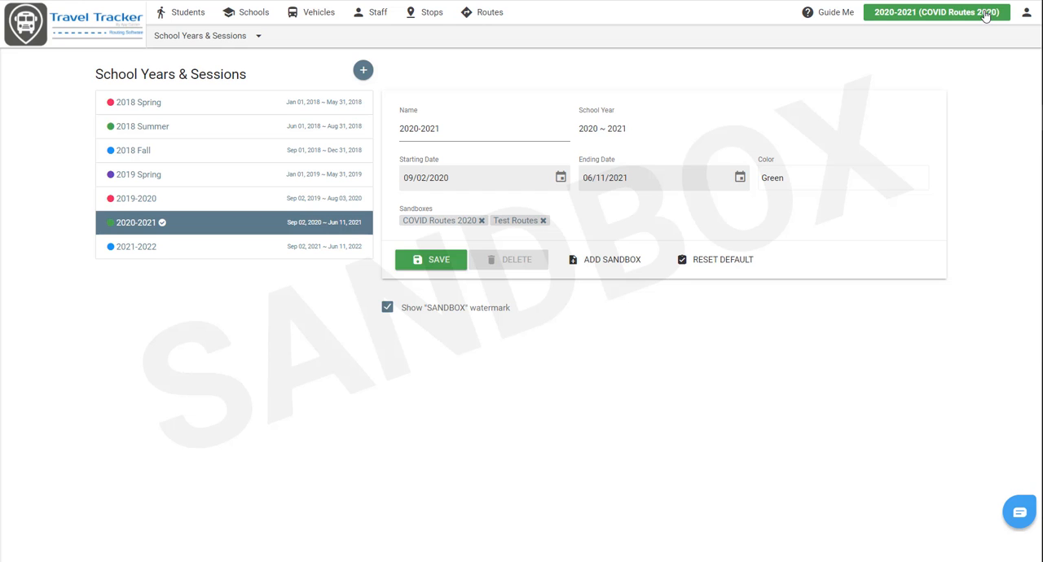
- Compare the route lists of the COVID Routes 2020 sandbox and the DEFAULT version, ending in the sandbox
{"action": "left_click", "coordinate": [474, 14]}
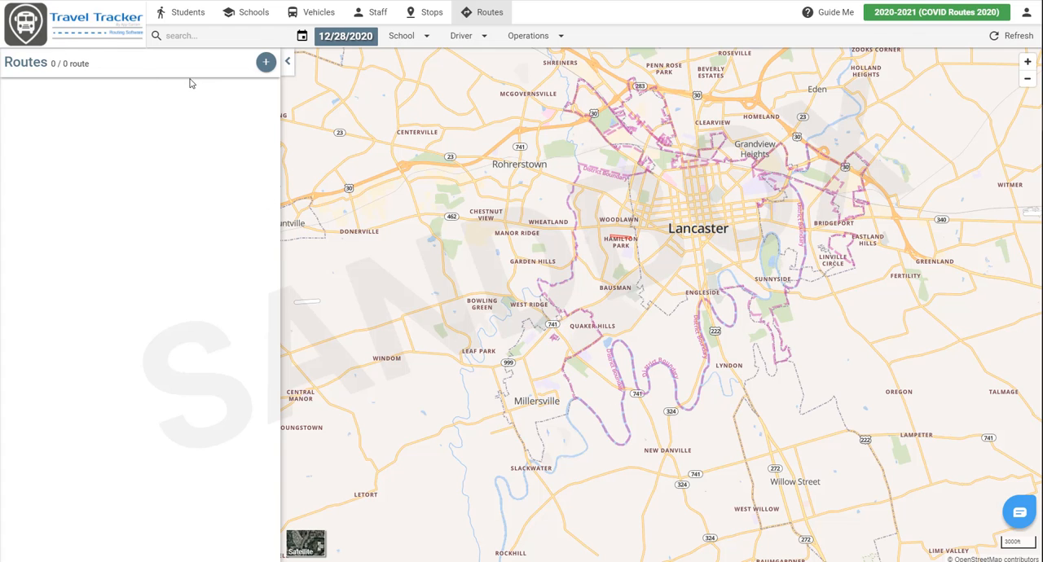
{"action": "left_click", "coordinate": [888, 16]}
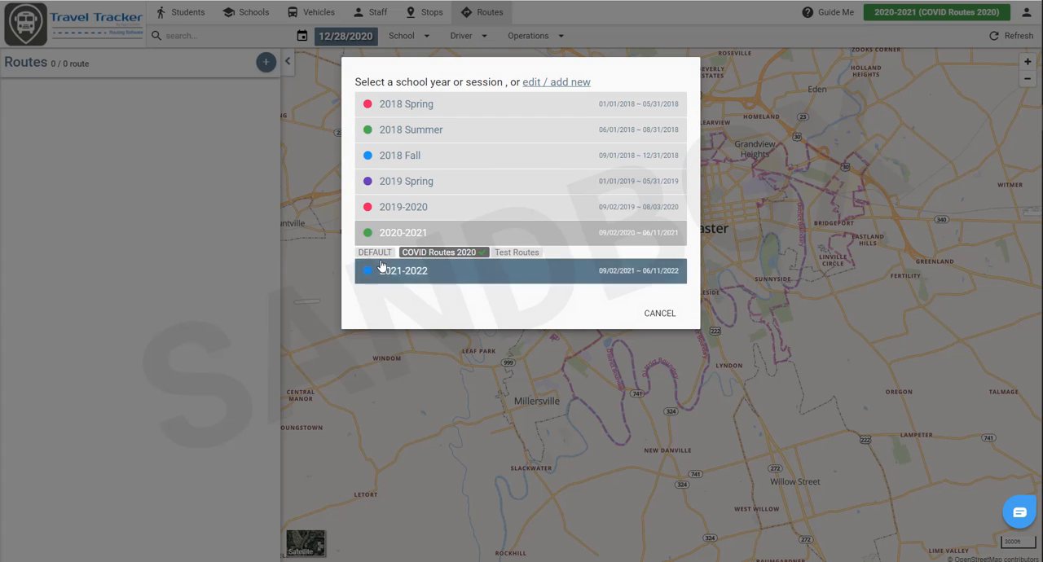
{"action": "left_click", "coordinate": [375, 253]}
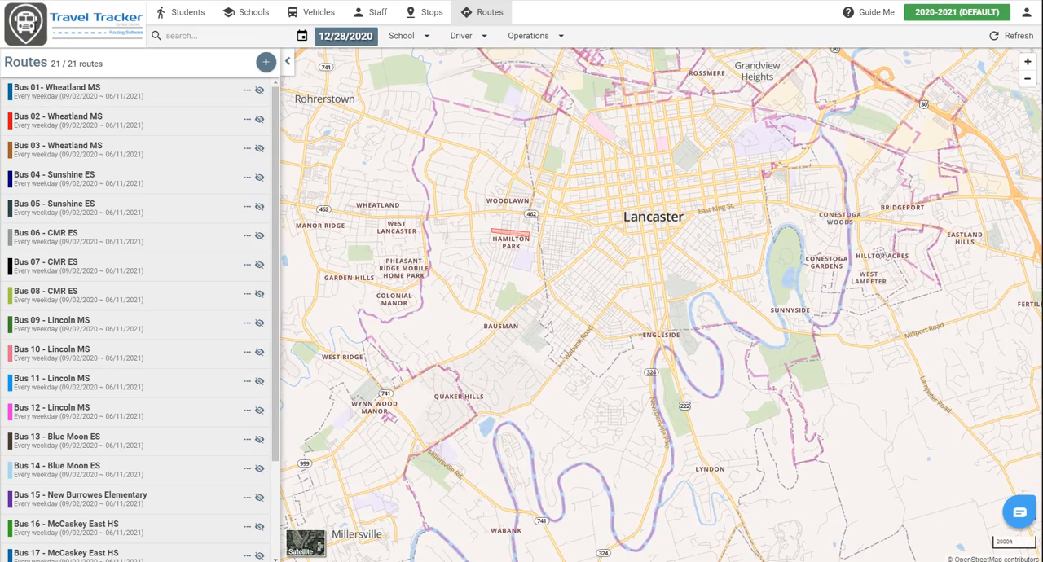
{"action": "left_click", "coordinate": [949, 13]}
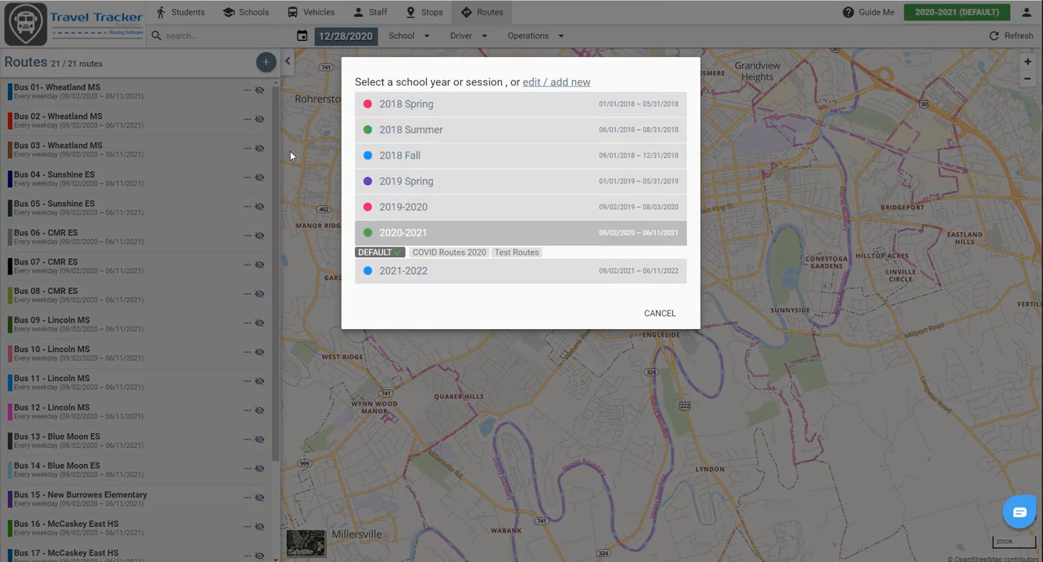
{"action": "left_click", "coordinate": [440, 253]}
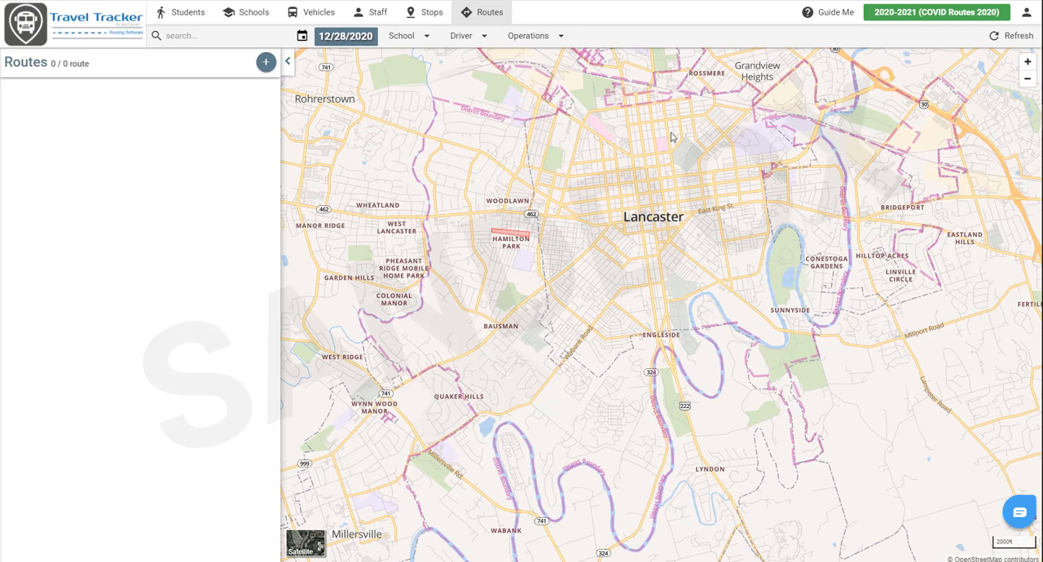
- Set up automatic route generation with a maximum time on board of 60 minutes and a Tier #1 bus capacity of 15
{"action": "left_click", "coordinate": [534, 36]}
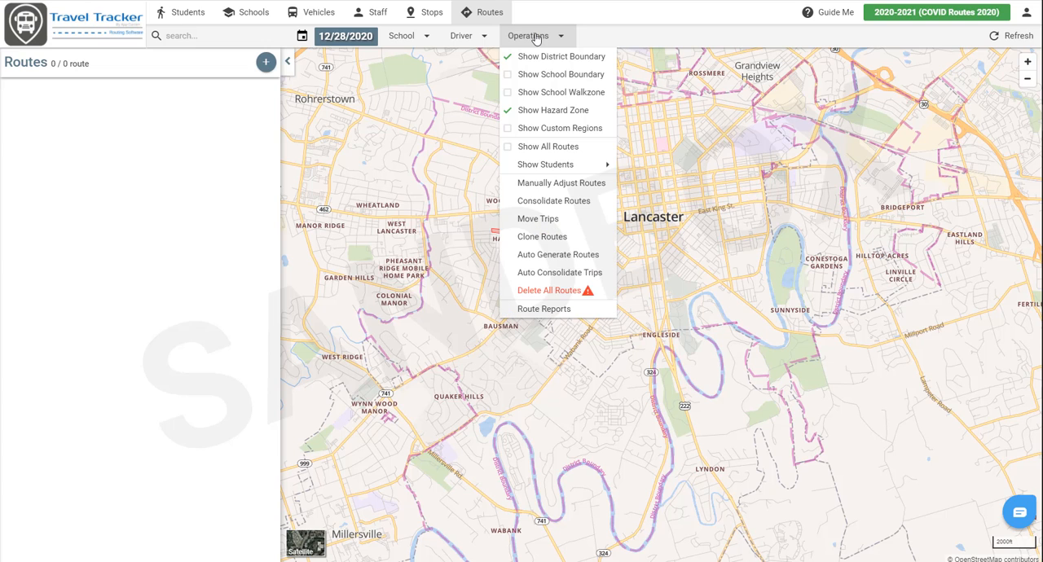
{"action": "left_click", "coordinate": [531, 257]}
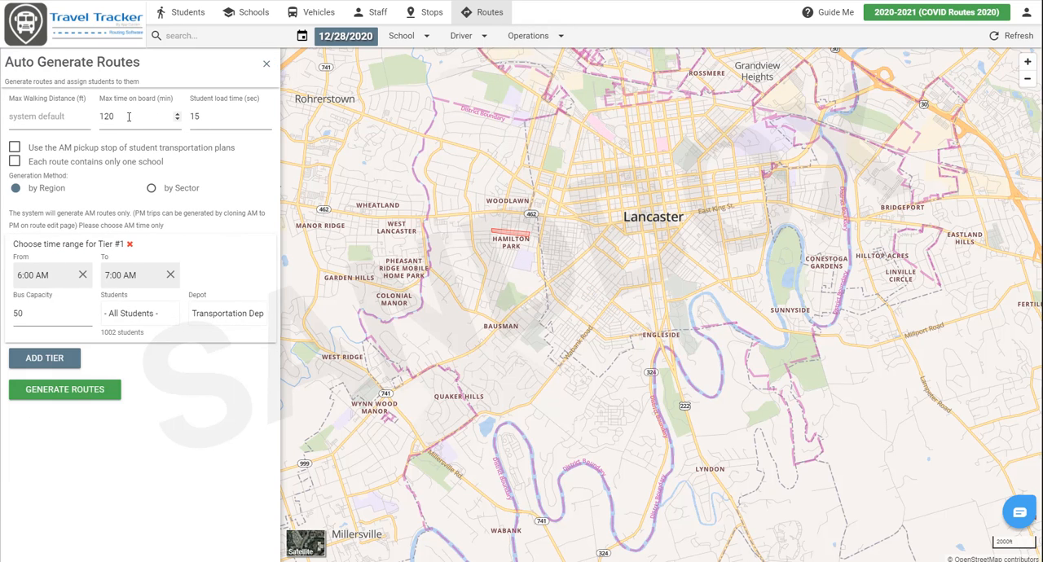
{"action": "double_click", "coordinate": [114, 116]}
{"action": "type", "text": "60"}
{"action": "left_click", "coordinate": [191, 175]}
{"action": "left_click_drag", "start_coordinate": [88, 315], "coordinate": [3, 313]}
{"action": "type", "text": "1"}
- Generate routes for the Sunshine Unrouted students from the Transportation Depot and display the Bus 01 route
{"action": "left_click", "coordinate": [160, 313]}
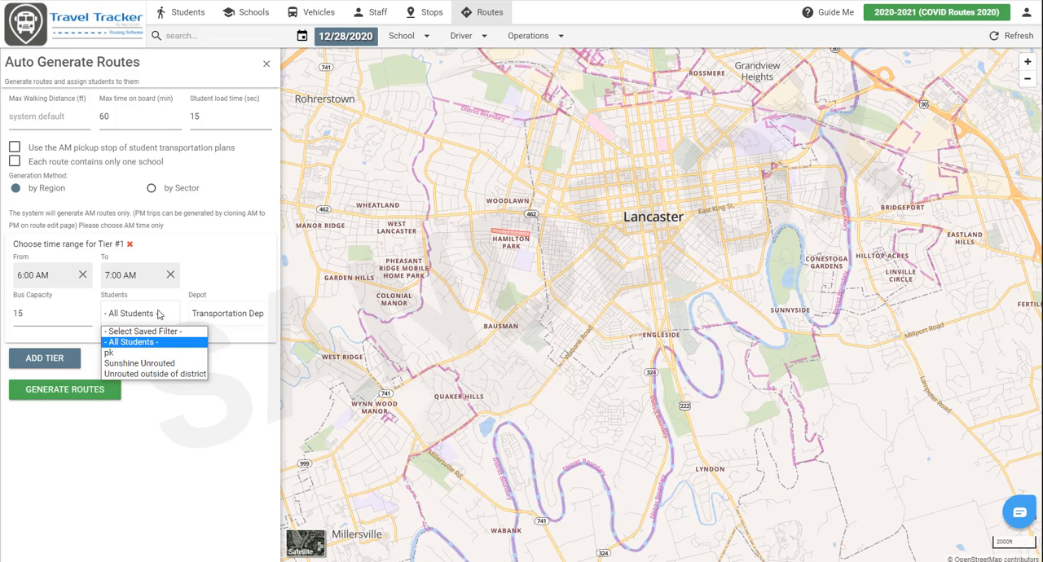
{"action": "left_click", "coordinate": [153, 368]}
{"action": "left_click", "coordinate": [157, 322]}
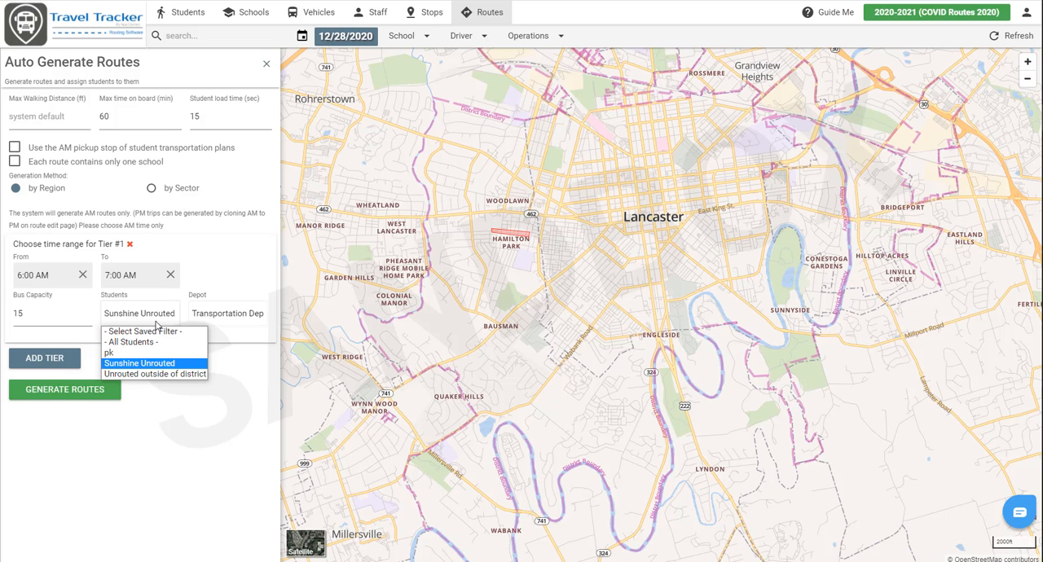
{"action": "left_click", "coordinate": [150, 367]}
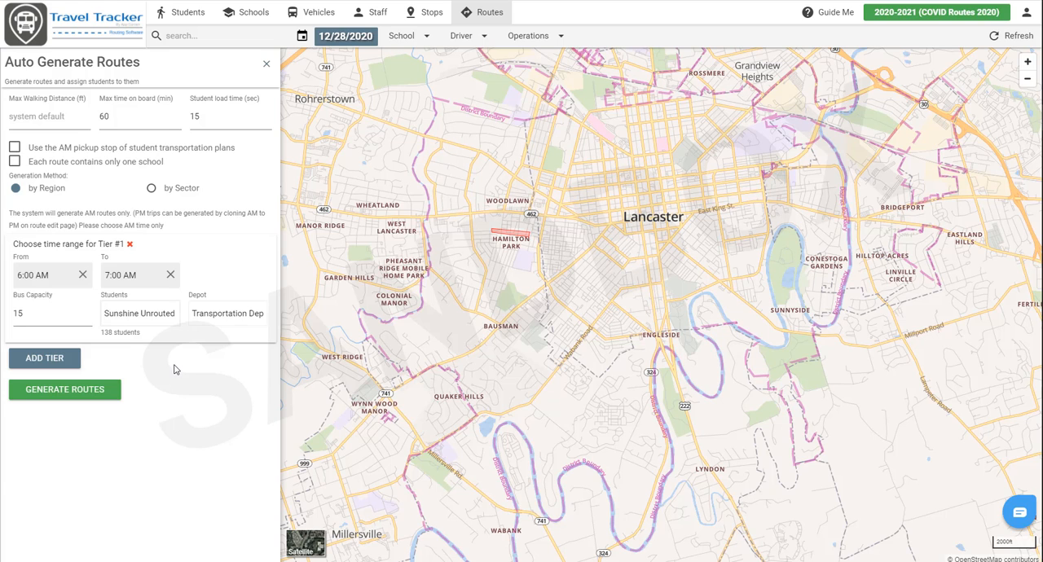
{"action": "left_click", "coordinate": [227, 325]}
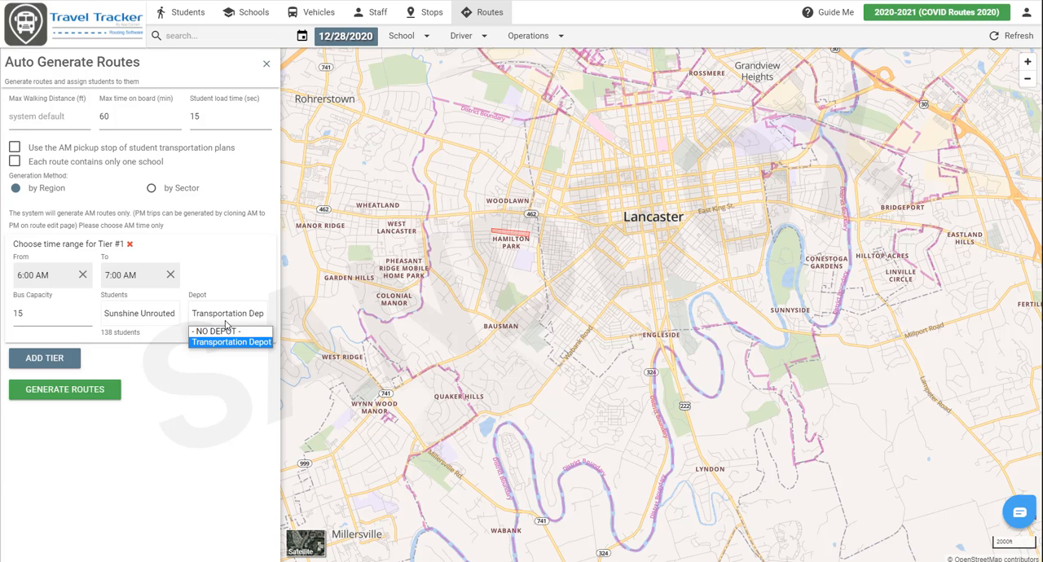
{"action": "left_click", "coordinate": [227, 323]}
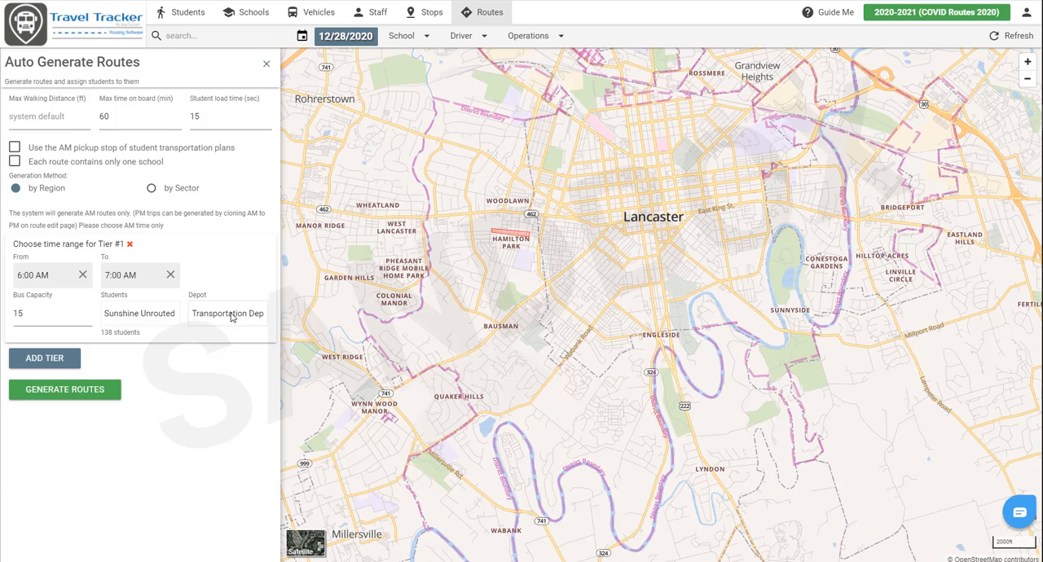
{"action": "left_click", "coordinate": [106, 393]}
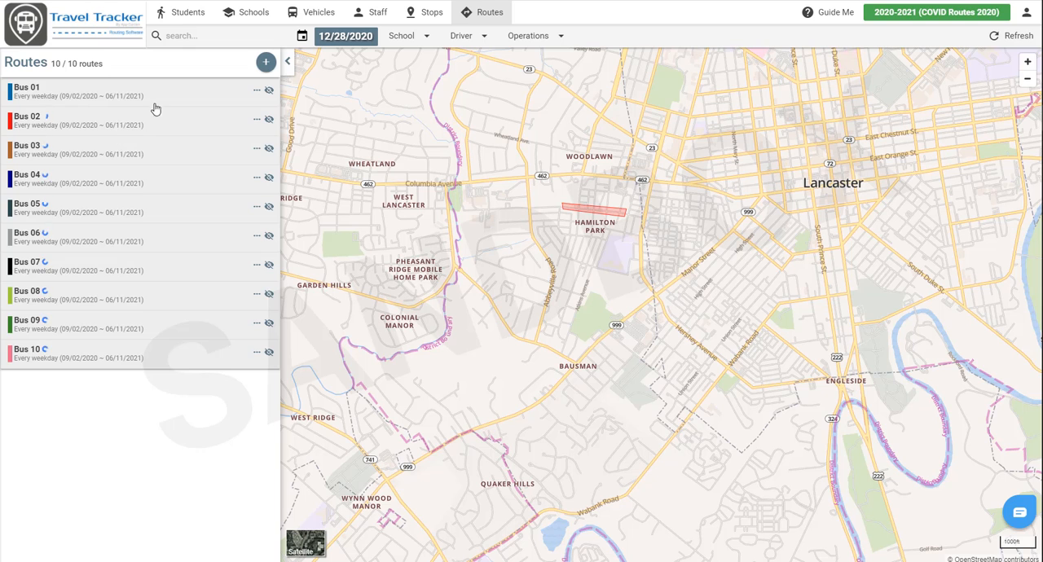
{"action": "left_click", "coordinate": [210, 93]}
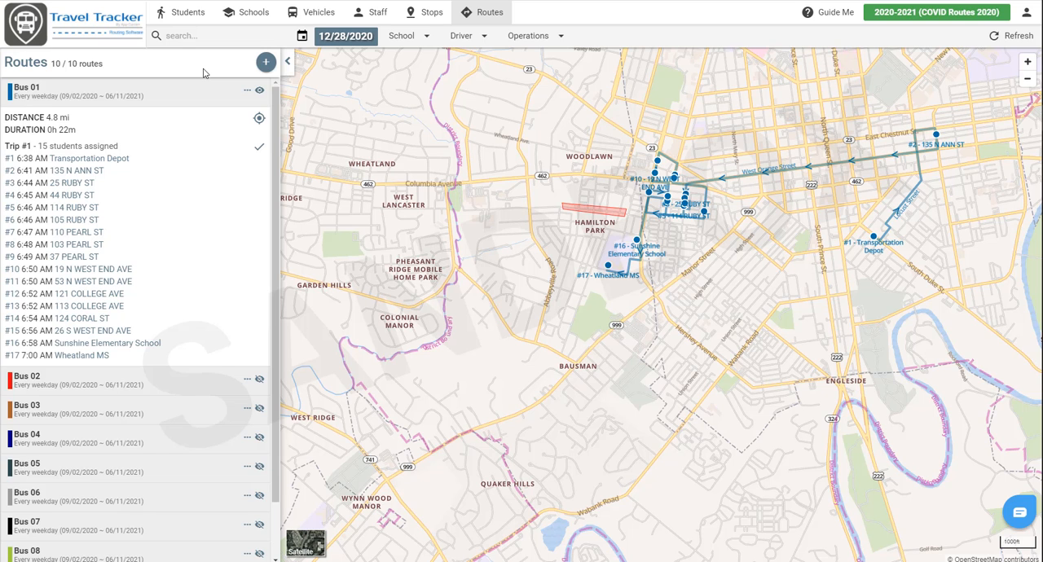
- Filter the student list to all riders at New Burrowes Elementary
{"action": "left_click", "coordinate": [201, 26]}
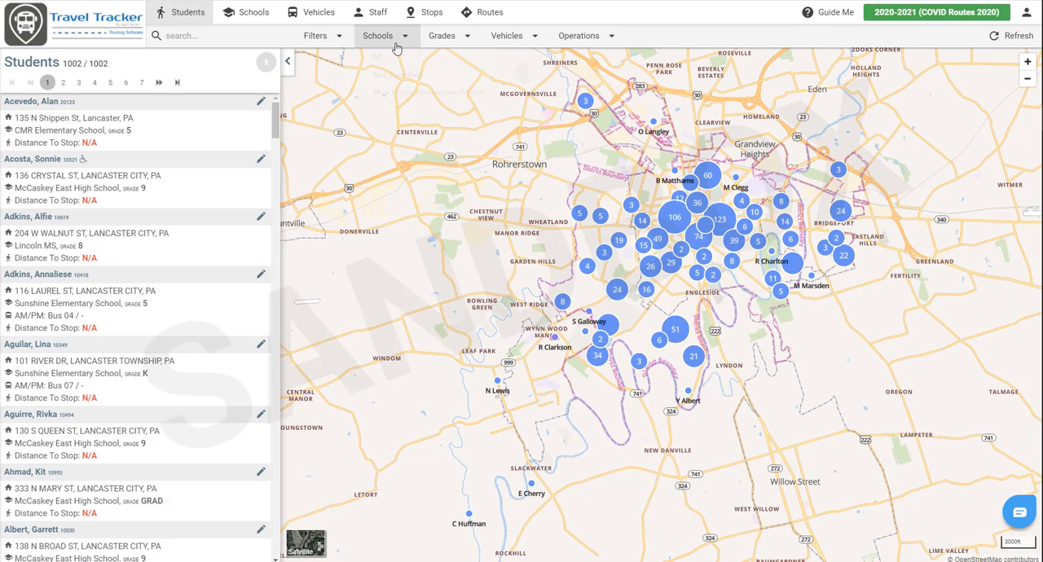
{"action": "left_click", "coordinate": [396, 41]}
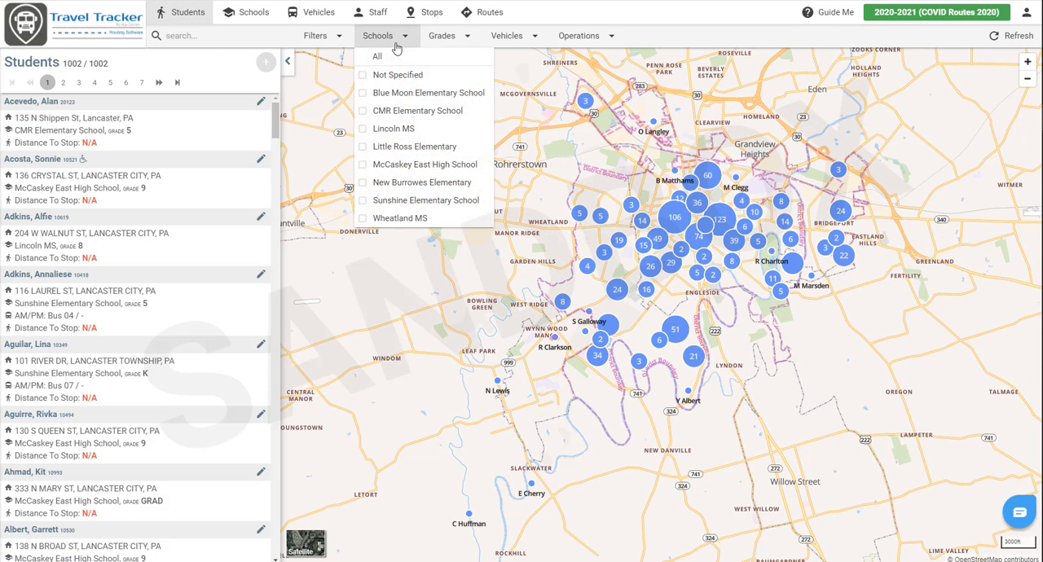
{"action": "left_click", "coordinate": [412, 186]}
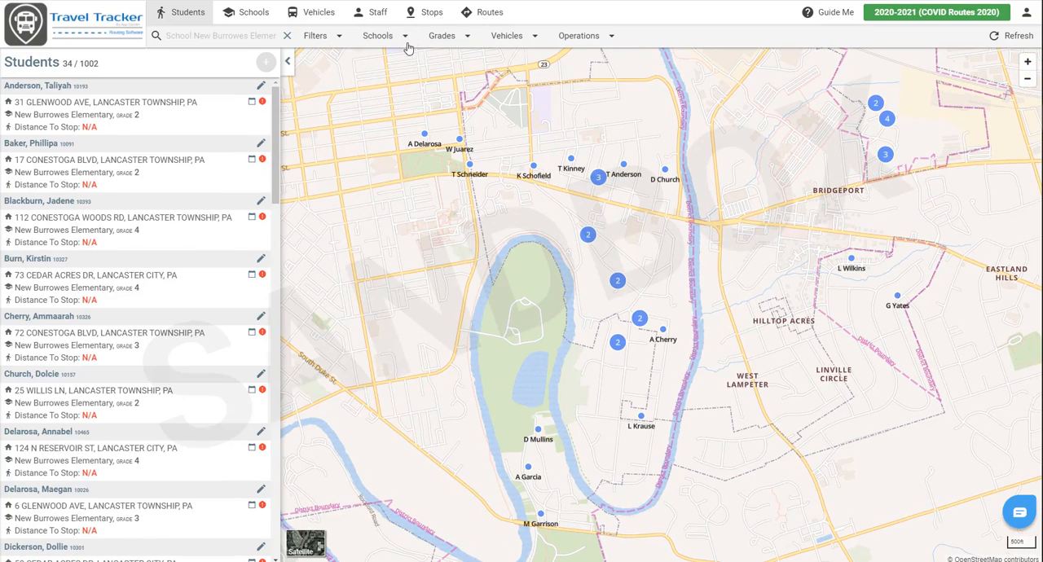
{"action": "left_click", "coordinate": [339, 38]}
{"action": "mouse_move", "coordinate": [334, 111]}
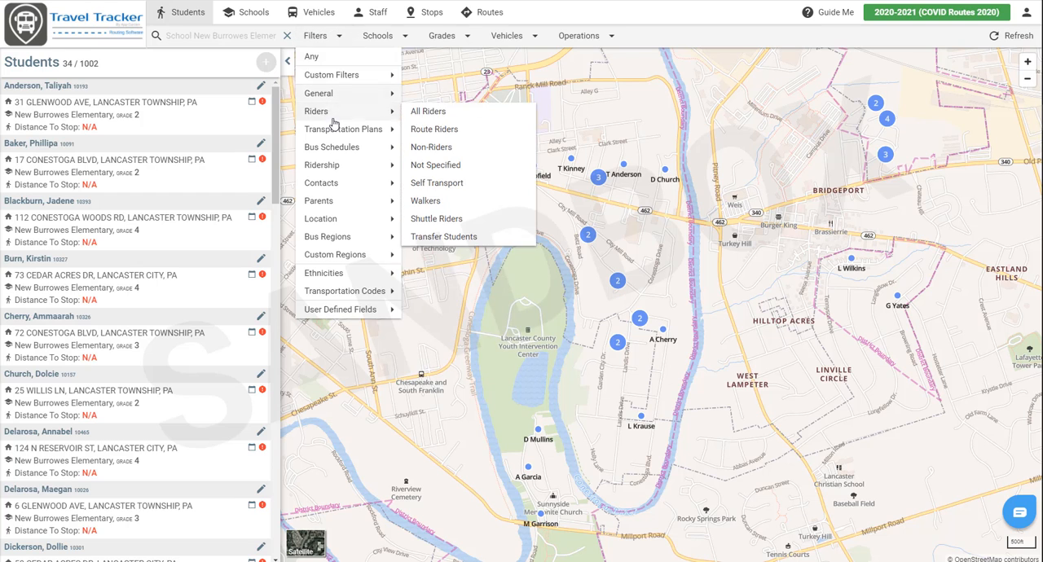
{"action": "left_click", "coordinate": [417, 112]}
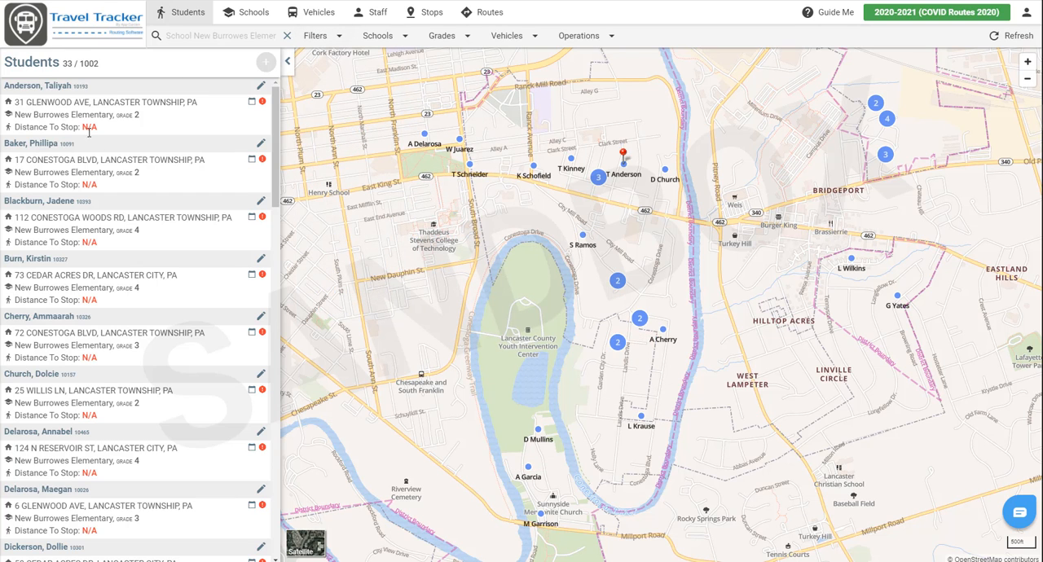
- Save the current student filter as "NB Riders" and check for it among the custom filters
{"action": "left_click", "coordinate": [318, 36]}
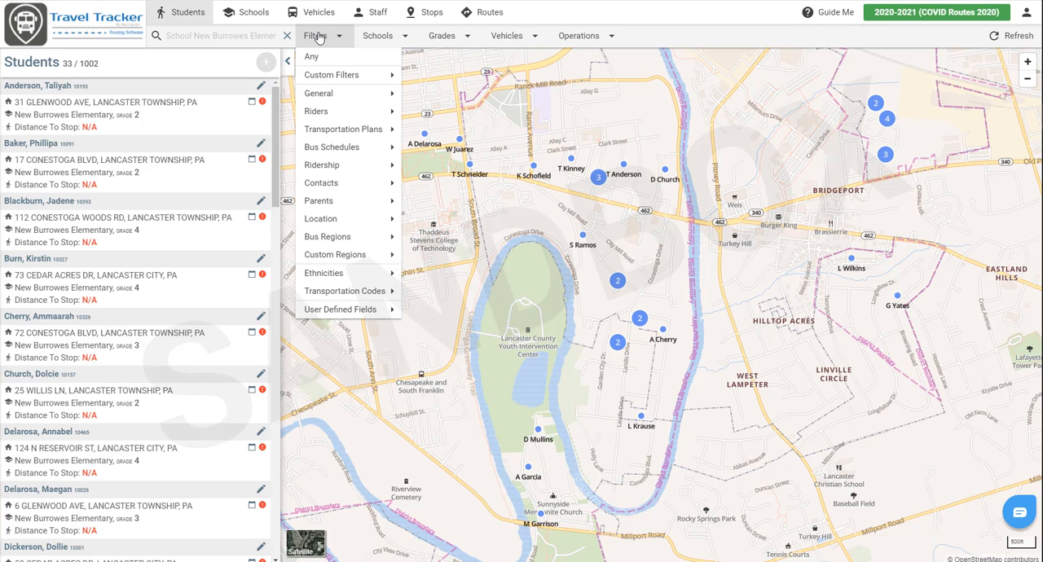
{"action": "mouse_move", "coordinate": [316, 75]}
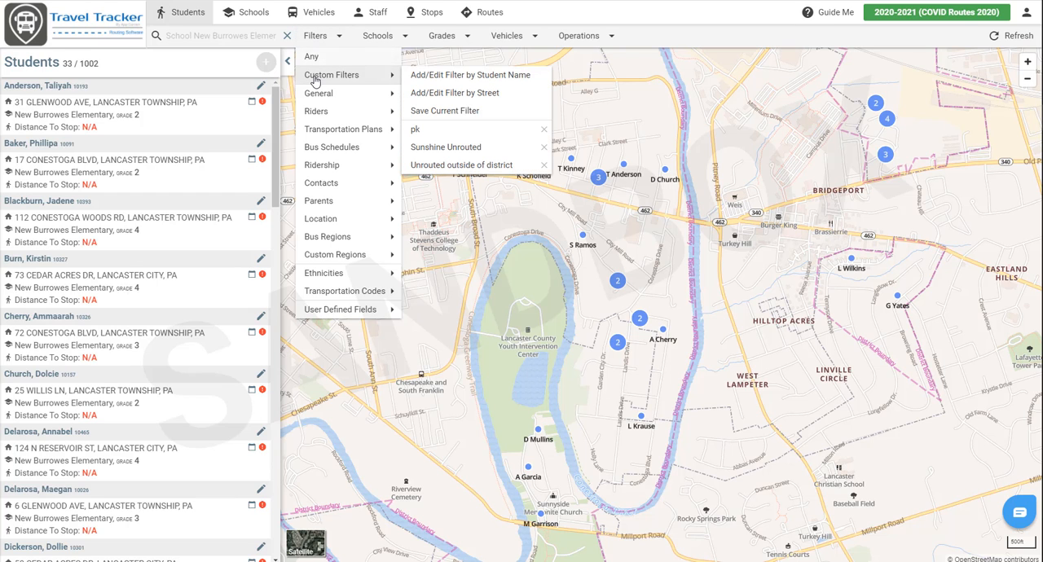
{"action": "left_click", "coordinate": [433, 114]}
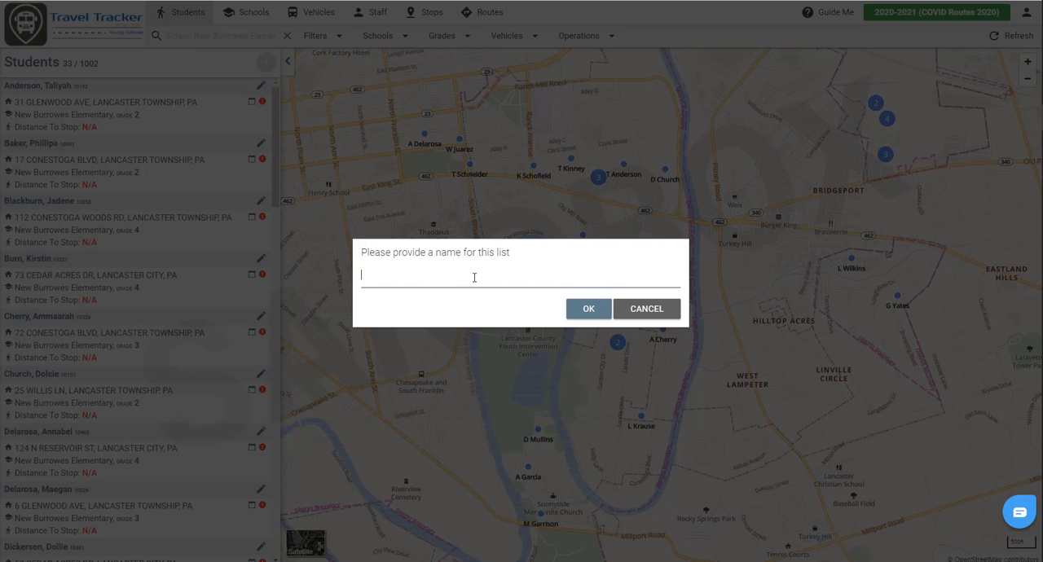
{"action": "type", "text": "NB Riders"}
{"action": "left_click", "coordinate": [588, 308]}
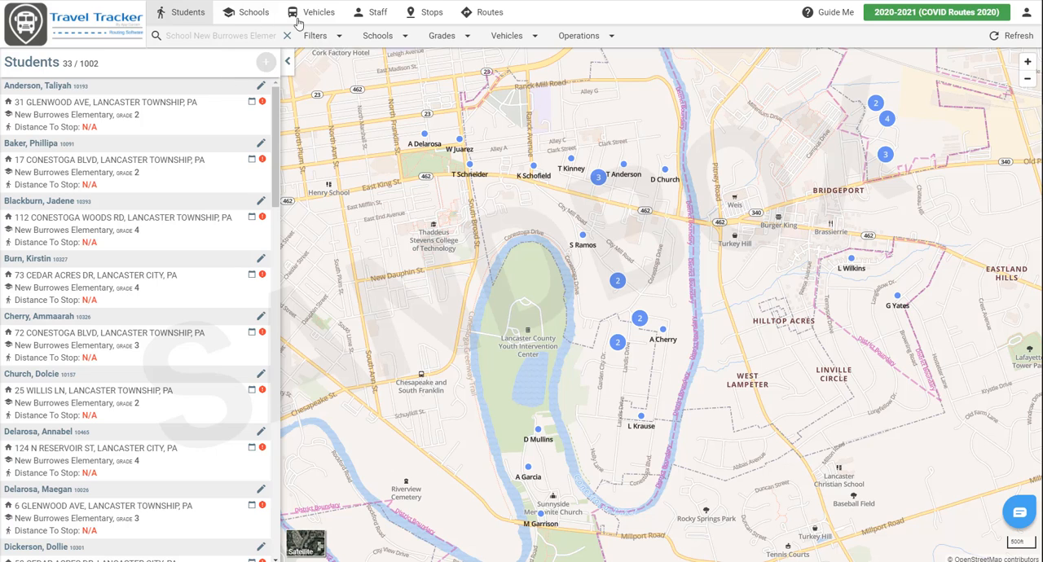
{"action": "left_click", "coordinate": [315, 37]}
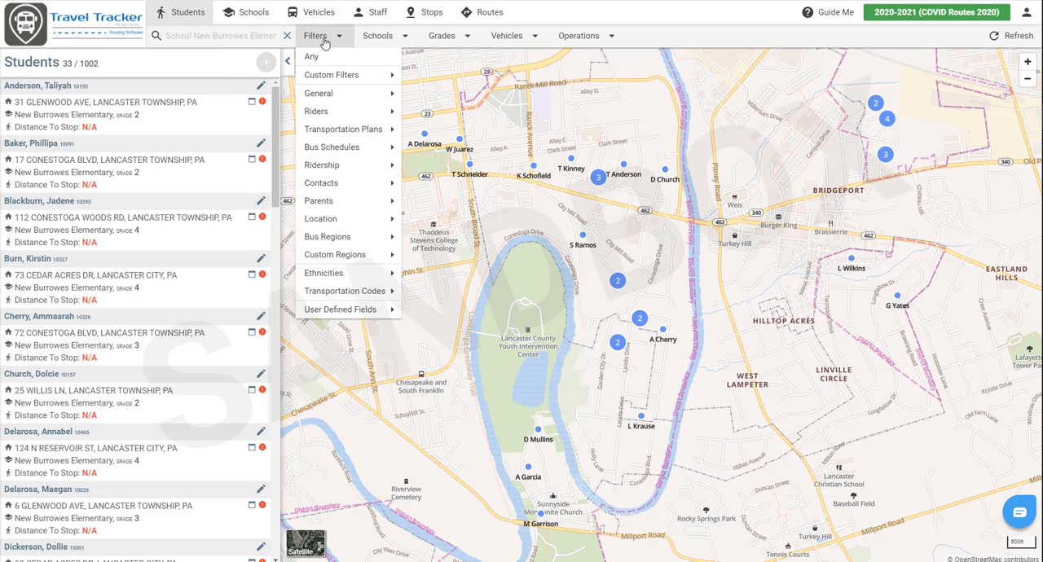
{"action": "mouse_move", "coordinate": [331, 82]}
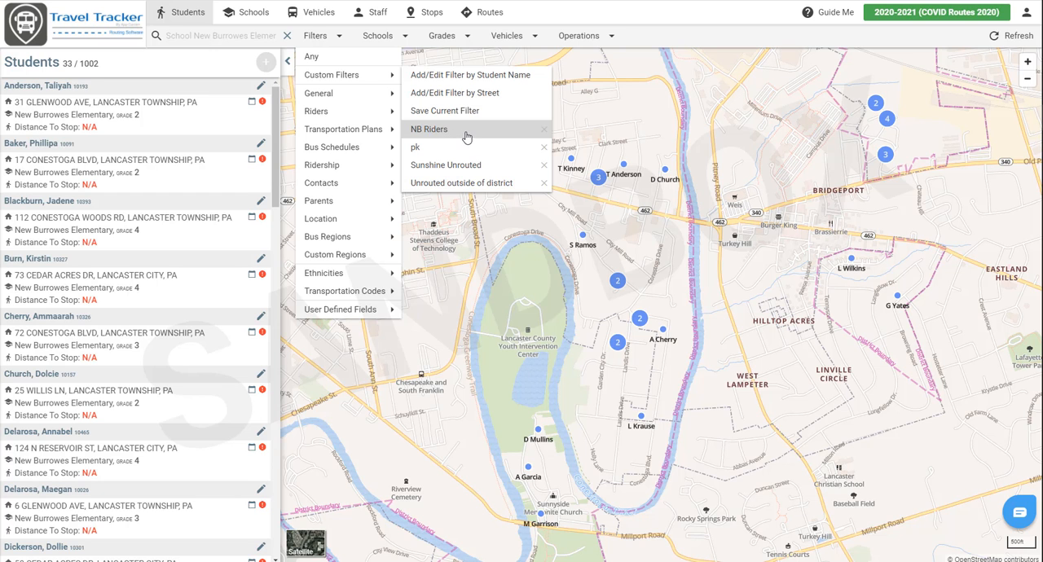
{"action": "left_click", "coordinate": [625, 146]}
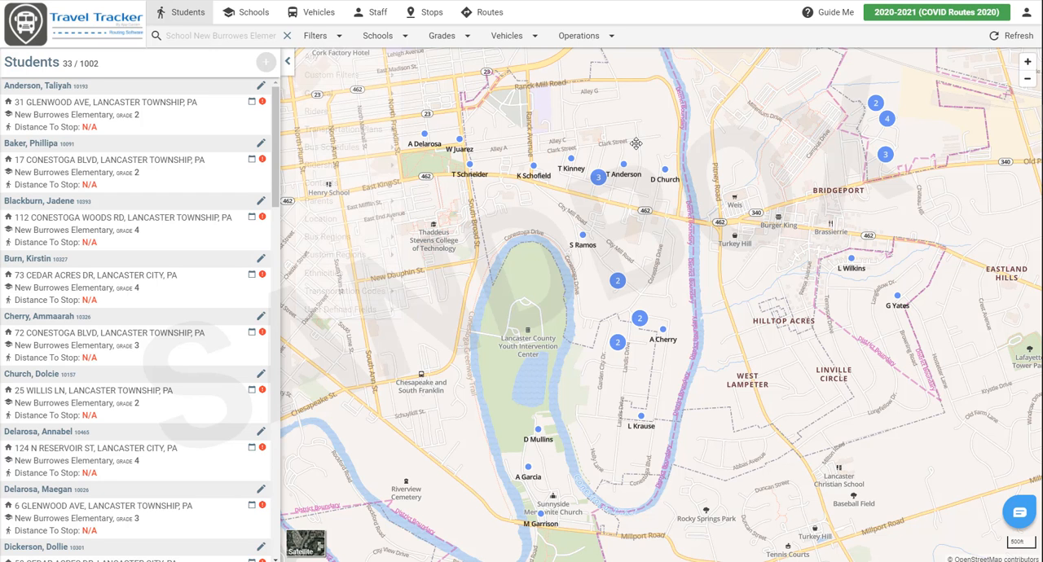
- Delete all existing routes in the COVID Routes 2020 sandbox
{"action": "left_click", "coordinate": [490, 12]}
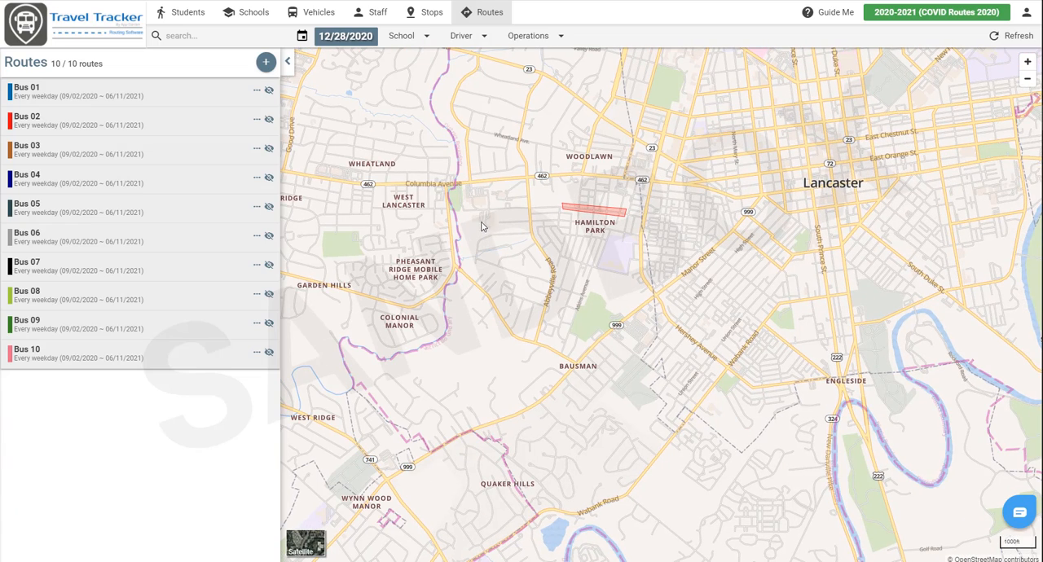
{"action": "left_click", "coordinate": [530, 36]}
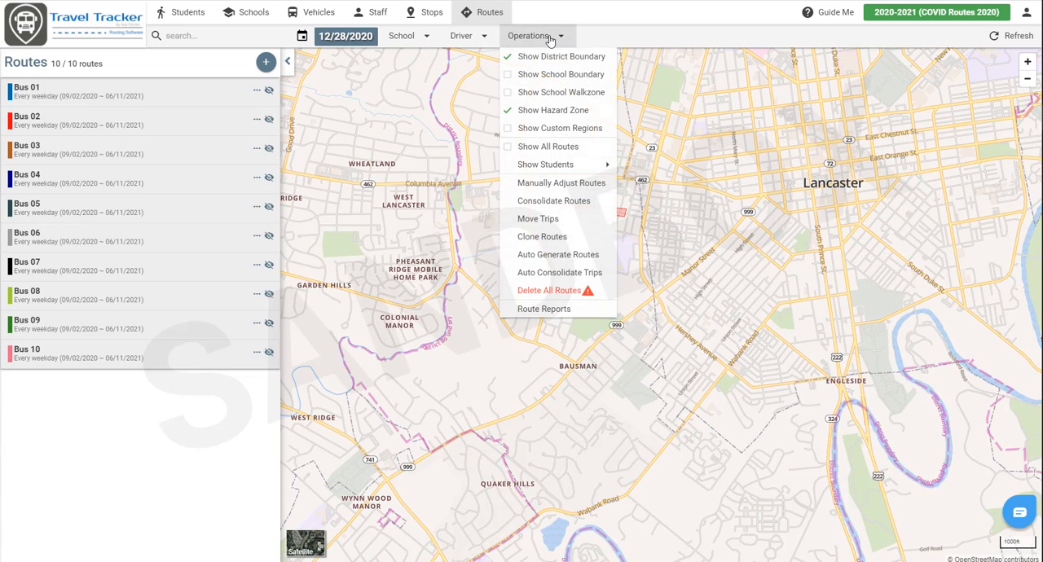
{"action": "left_click", "coordinate": [587, 292]}
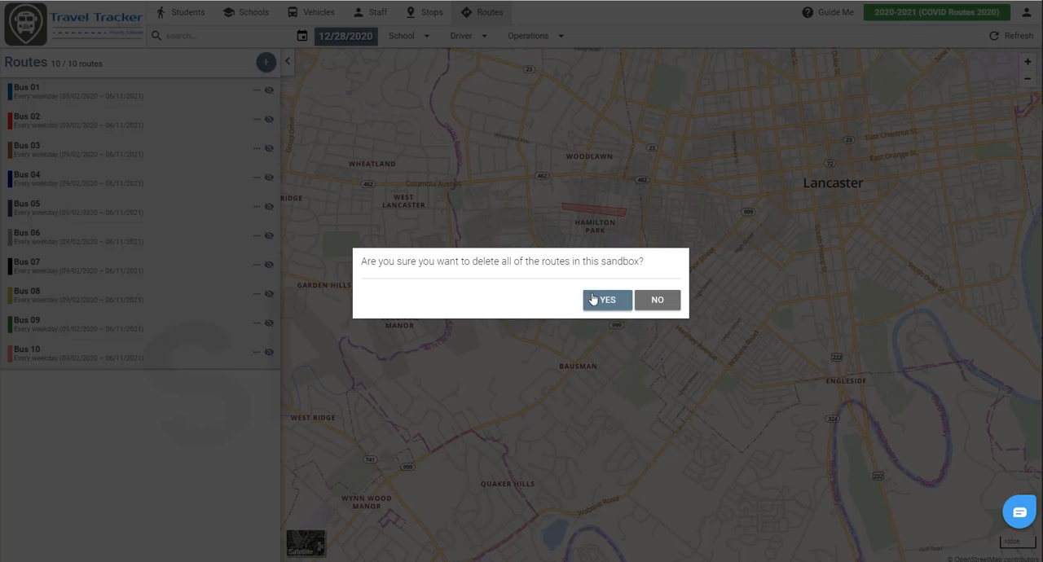
{"action": "left_click", "coordinate": [600, 301]}
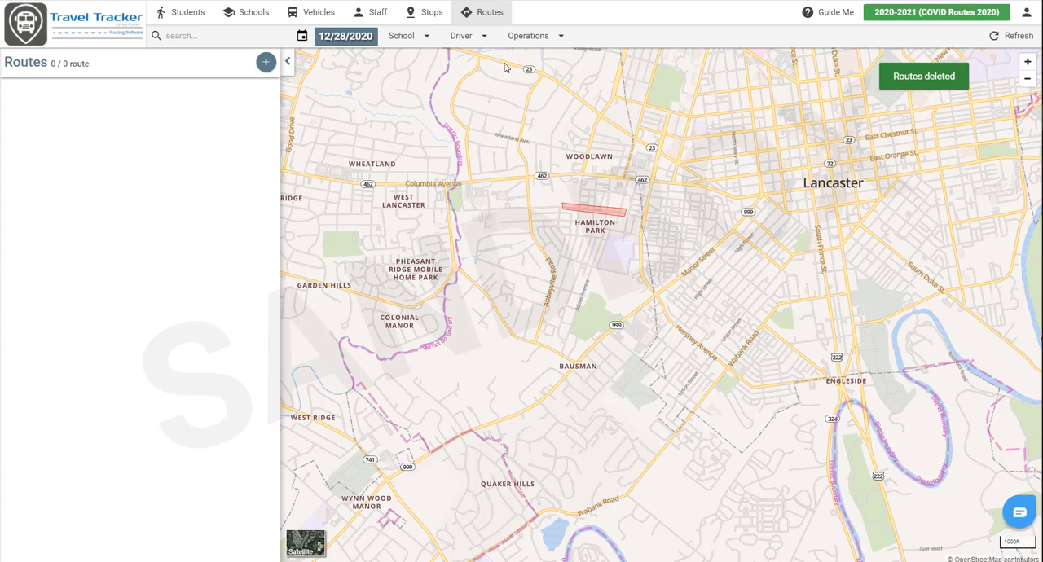
- Set up automatic route generation with a maximum time on board of 60 minutes and a bus capacity of 15 for Tier #1
{"action": "left_click", "coordinate": [538, 38]}
{"action": "left_click", "coordinate": [562, 255]}
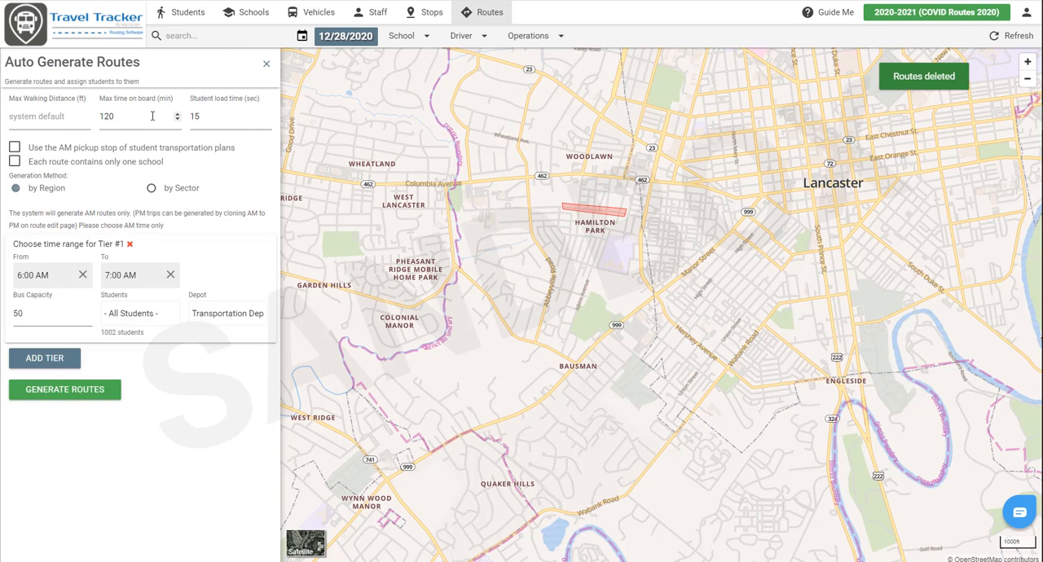
{"action": "double_click", "coordinate": [103, 118]}
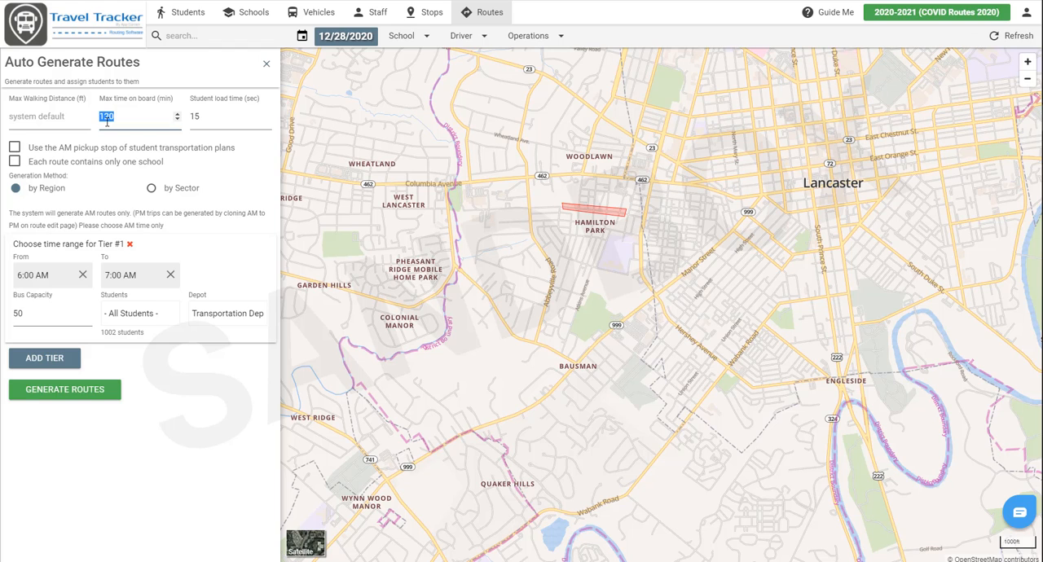
{"action": "type", "text": "60"}
{"action": "left_click", "coordinate": [98, 198]}
{"action": "left_click_drag", "start_coordinate": [36, 311], "coordinate": [10, 315]}
{"action": "type", "text": "15"}
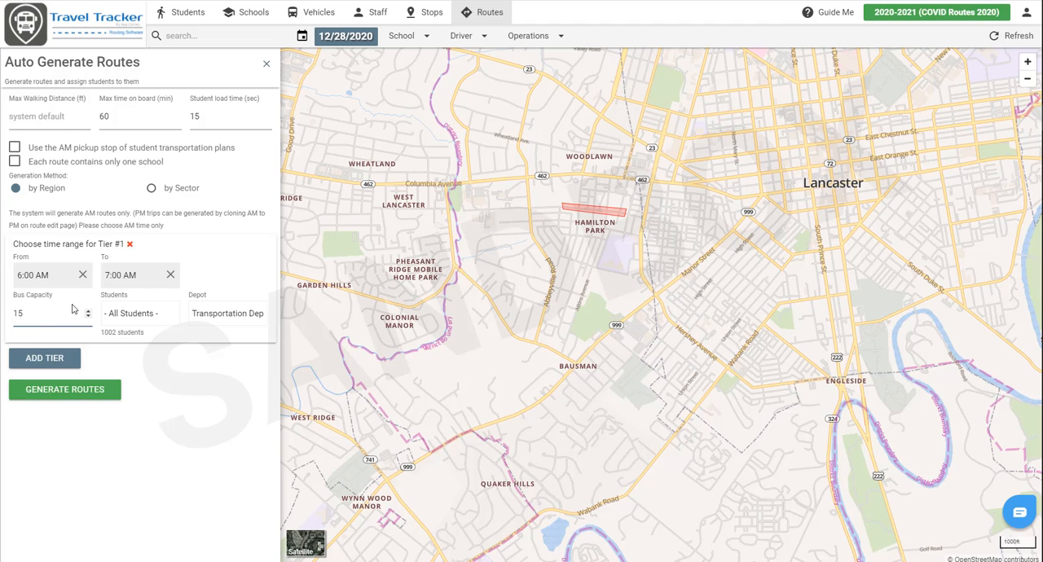
- Generate routes for the students in the saved NB Riders filter, and show the Bus 01 route on the map with its trip details
{"action": "left_click", "coordinate": [121, 316]}
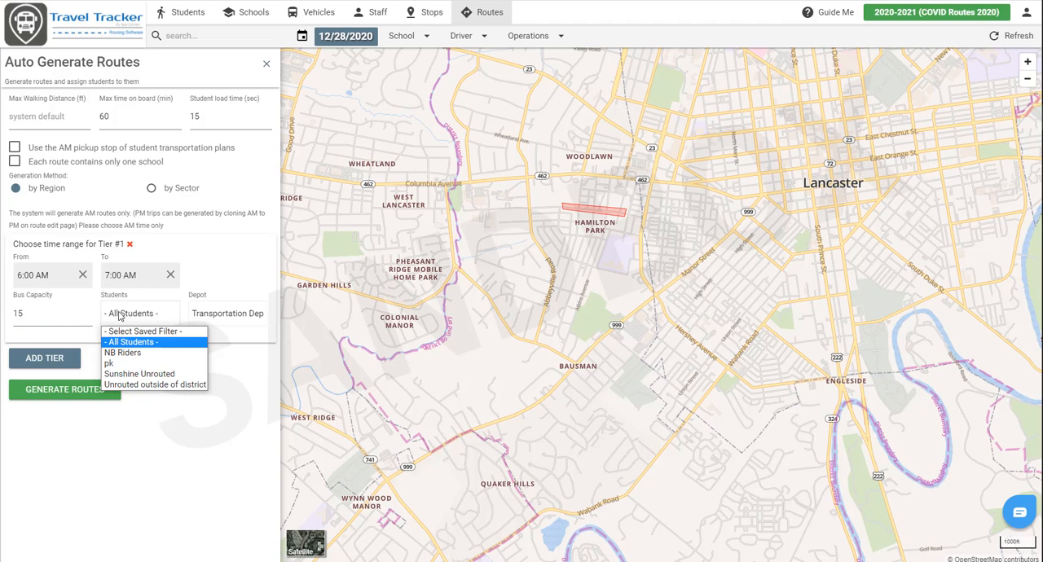
{"action": "left_click", "coordinate": [124, 353]}
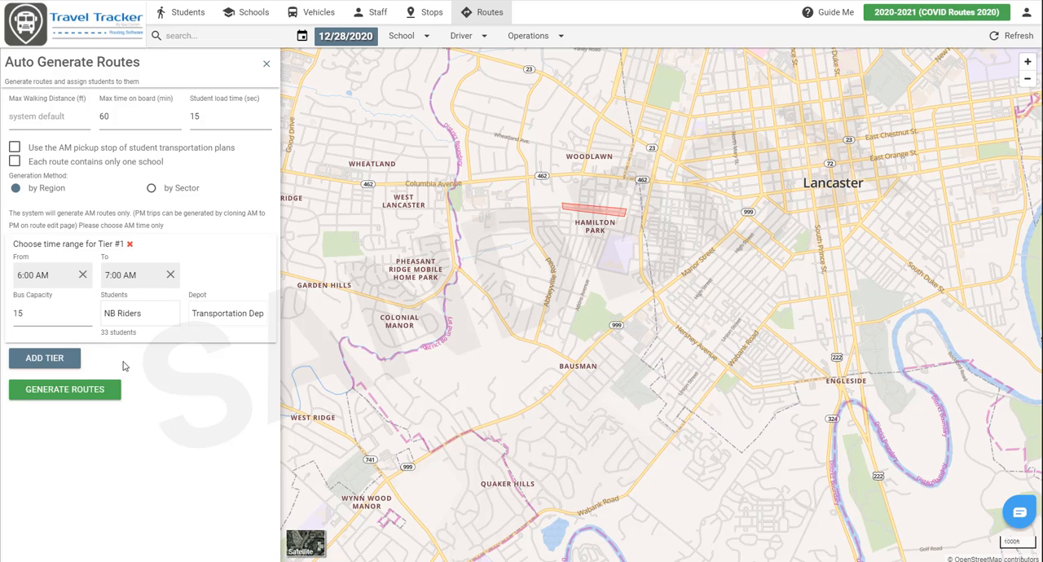
{"action": "left_click", "coordinate": [113, 388]}
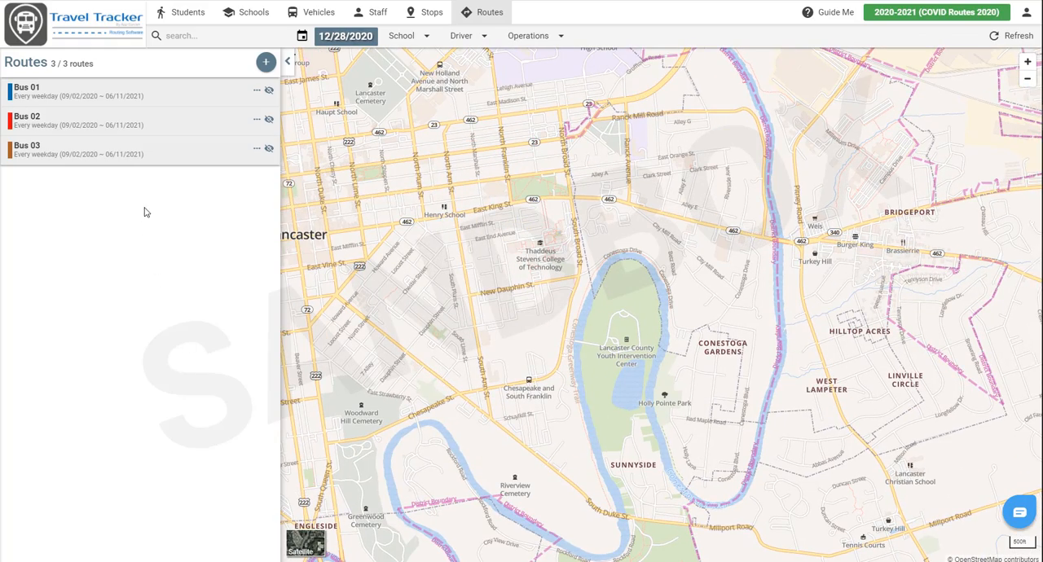
{"action": "left_click", "coordinate": [269, 89]}
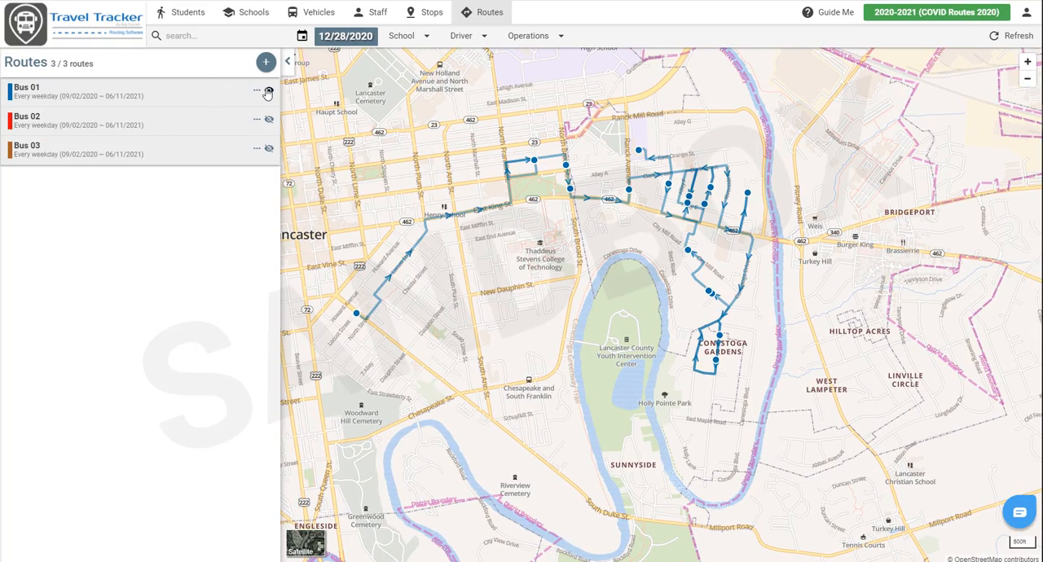
{"action": "left_click", "coordinate": [112, 105]}
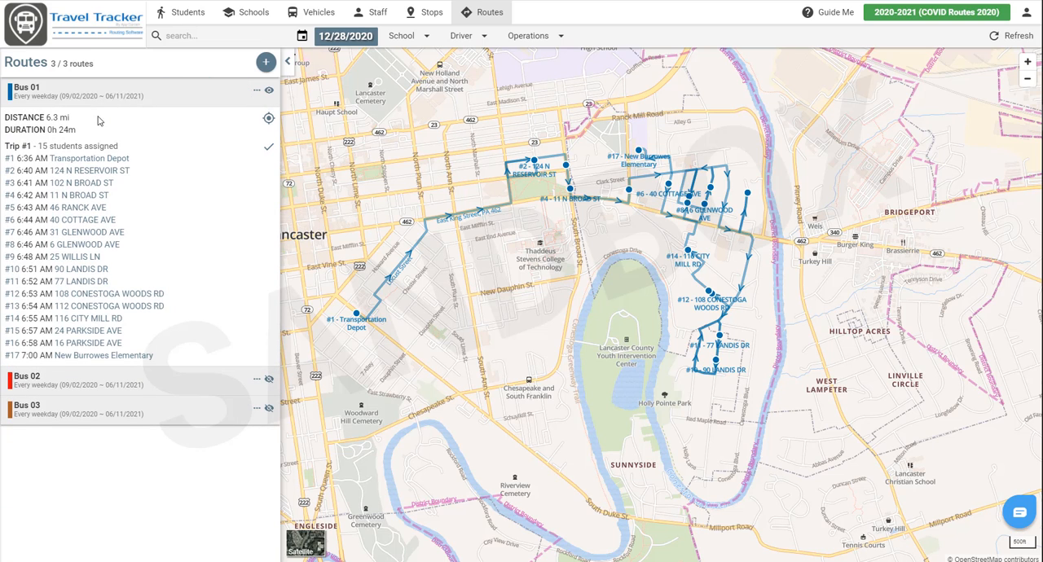